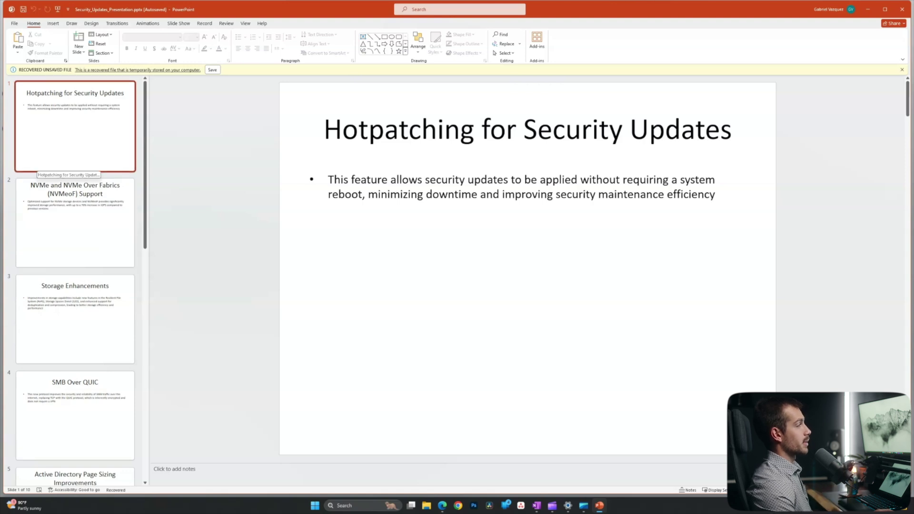
pyautogui.scroll(-1, 75, 164)
pyautogui.scroll(1, 74, 164)
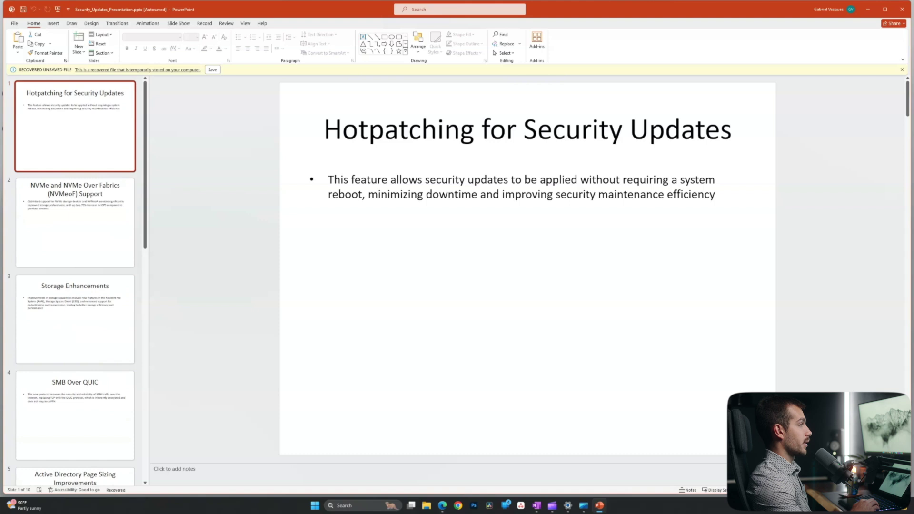
pyautogui.press('Down')
pyautogui.press('Down')
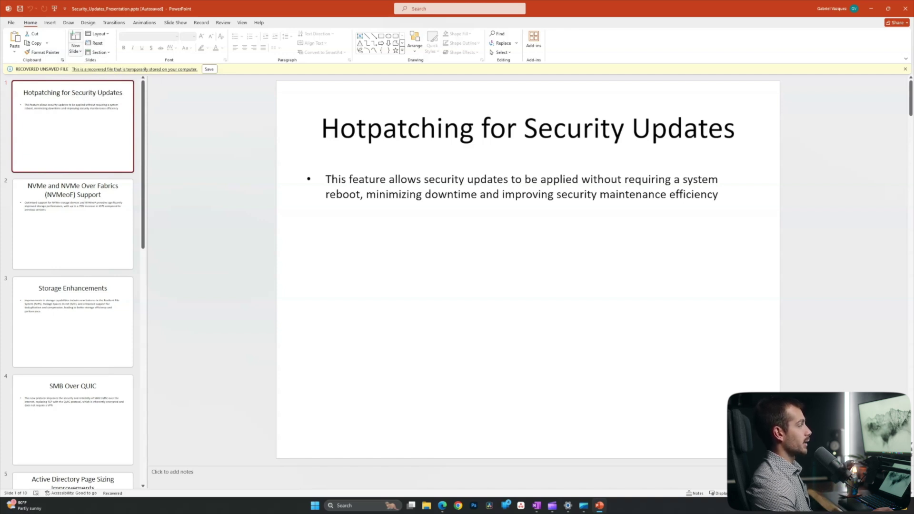
# Step: Add the New Slide and Pictures commands to the Quick Access Toolbar
pyautogui.rightClick(76, 47)
pyautogui.click(116, 53)
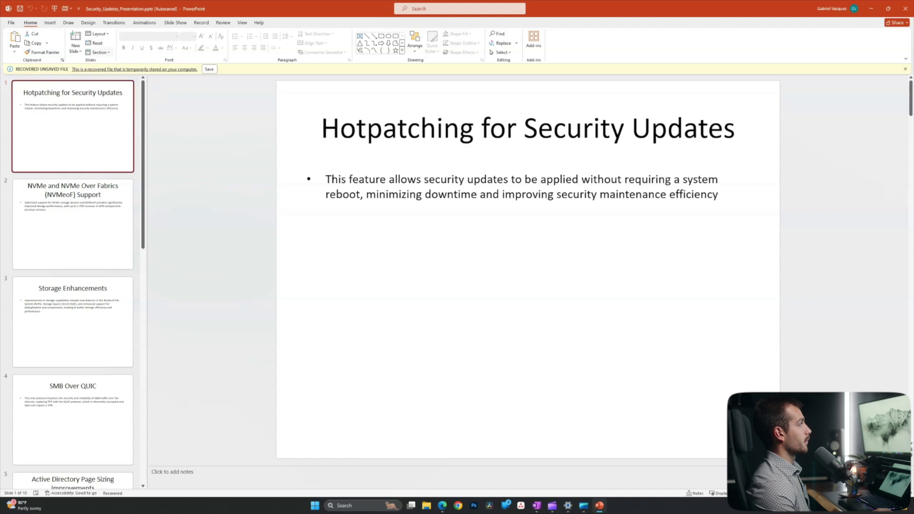
pyautogui.click(50, 22)
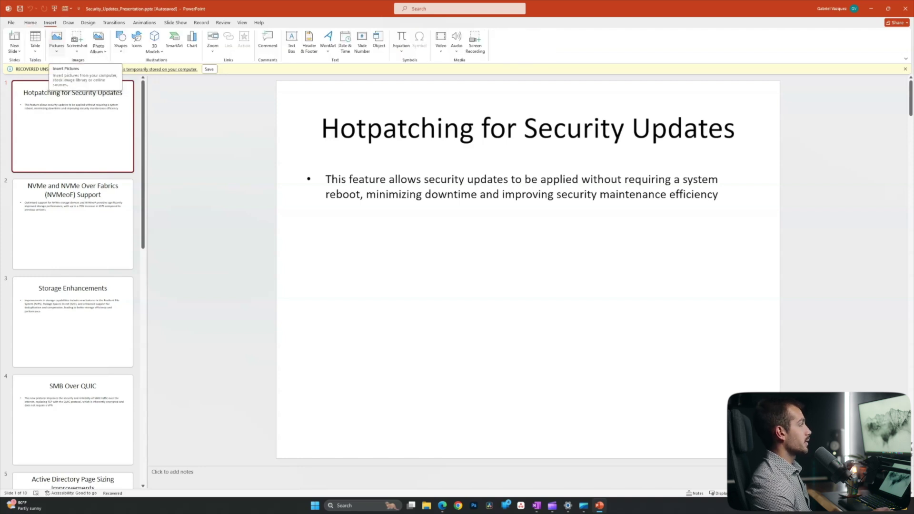
pyautogui.rightClick(54, 47)
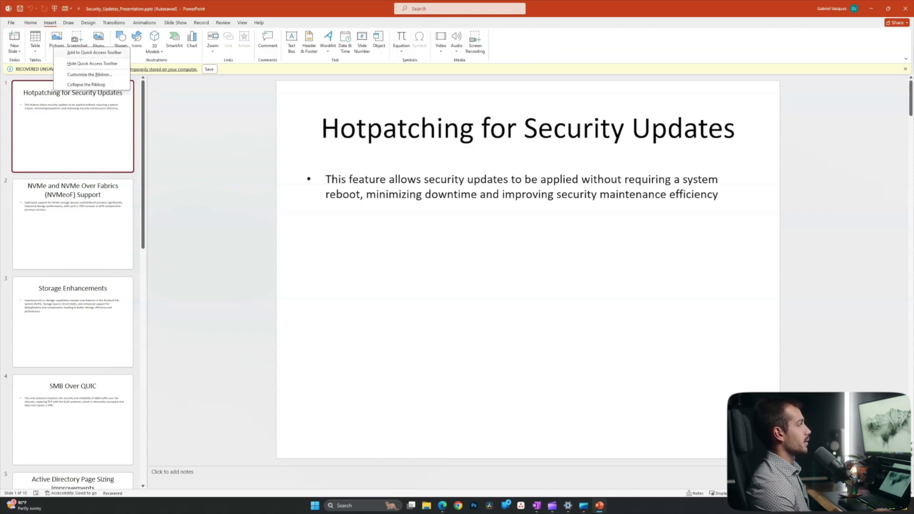
pyautogui.click(94, 52)
# Step: Add the Text Box and Video commands to the Quick Access Toolbar
pyautogui.rightClick(291, 47)
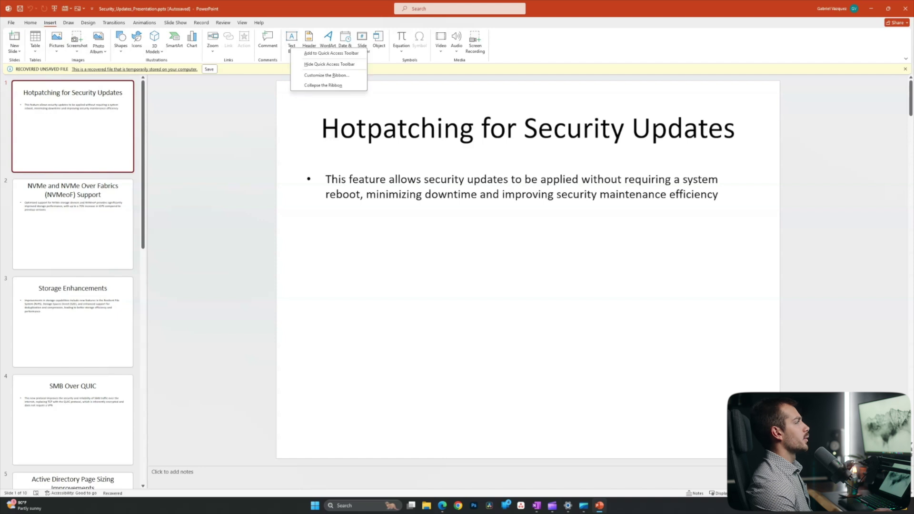
pyautogui.click(331, 53)
pyautogui.rightClick(441, 48)
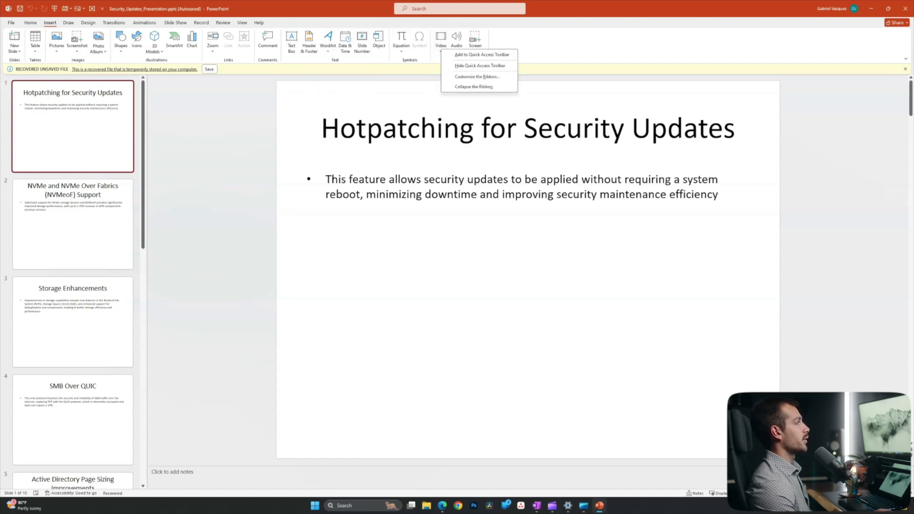
pyautogui.click(481, 55)
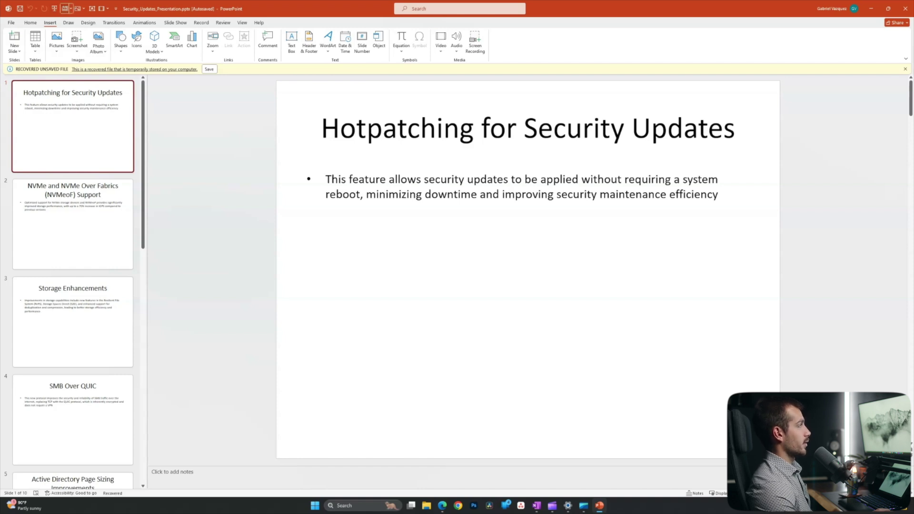
pyautogui.click(65, 9)
pyautogui.hotkey('ctrl', 'z')
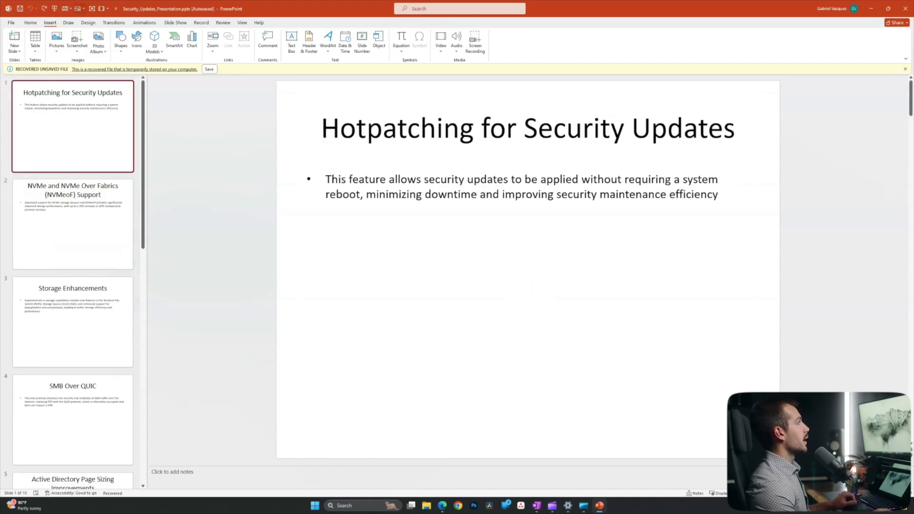
pyautogui.click(92, 8)
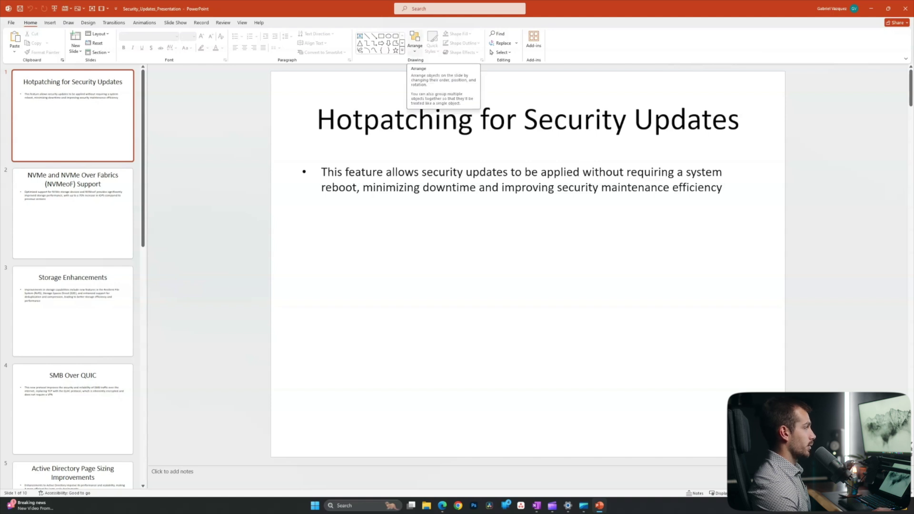
# Step: Show the Selection pane for the Hotpatching for Security Updates slide
pyautogui.click(414, 43)
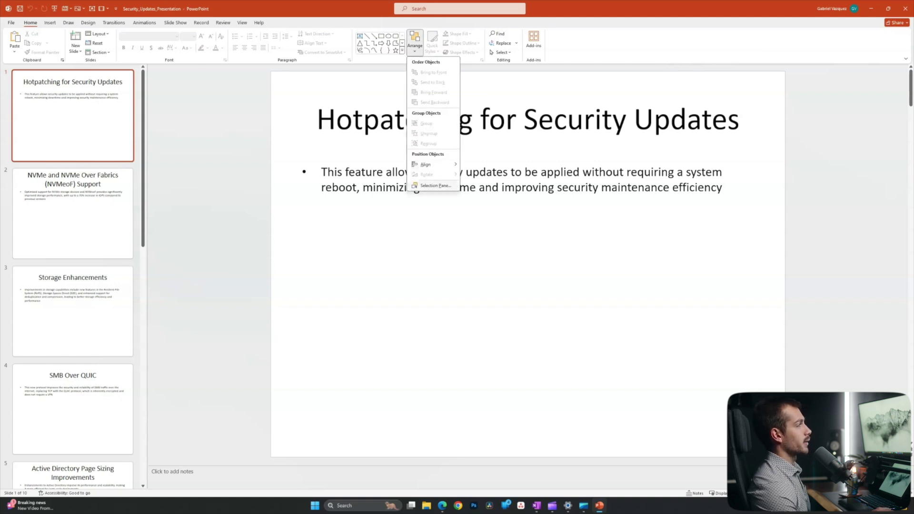
pyautogui.click(435, 186)
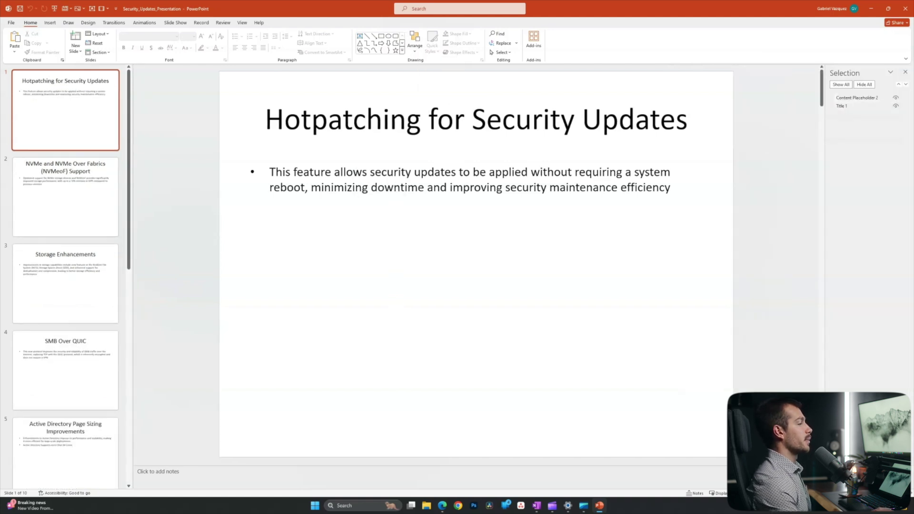
# Step: Insert the white sports car picture from the desktop's Work folder on this device into slide 1 and deselect it
pyautogui.click(50, 22)
pyautogui.click(57, 43)
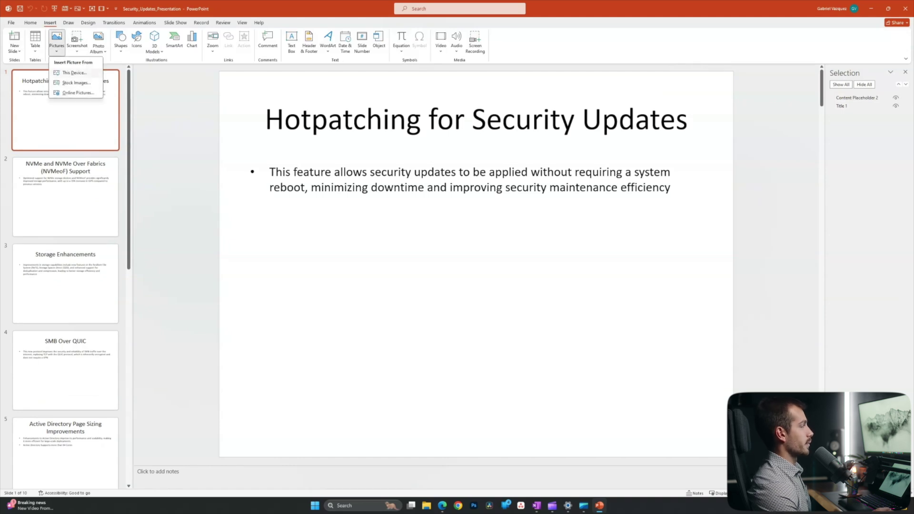
pyautogui.click(75, 73)
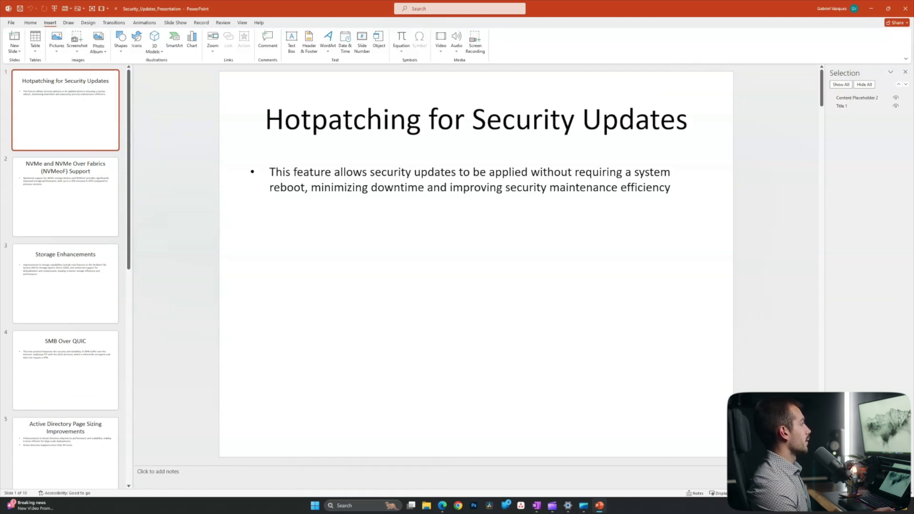
pyautogui.click(30, 95)
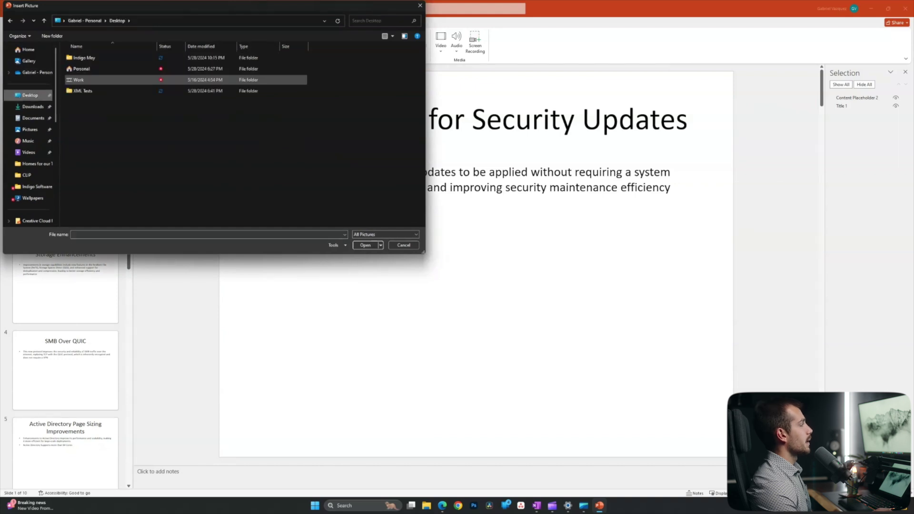
pyautogui.doubleClick(78, 80)
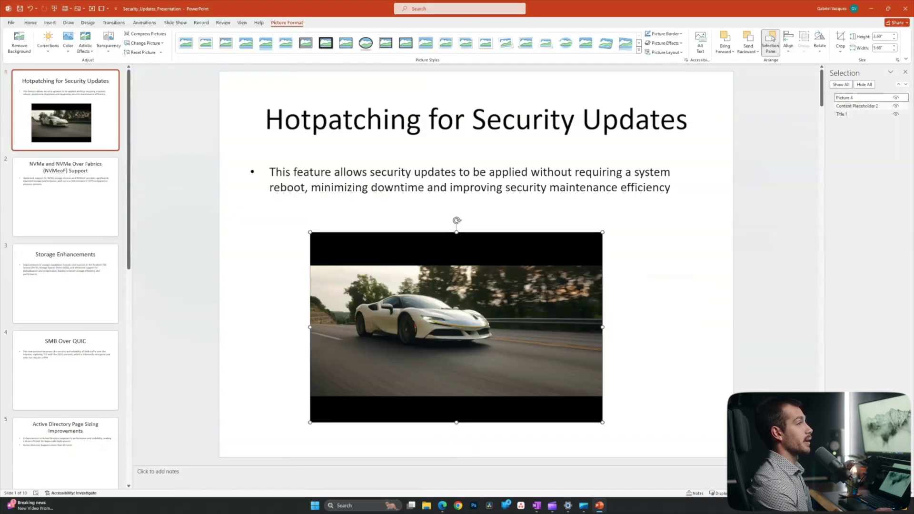
pyautogui.press('Escape')
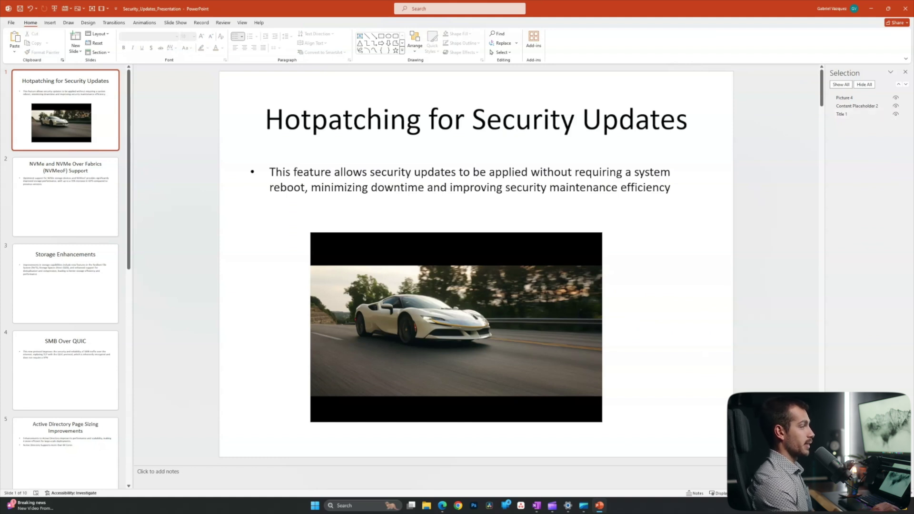
# Step: Hide the car picture on the slide and make it visible again
pyautogui.click(456, 327)
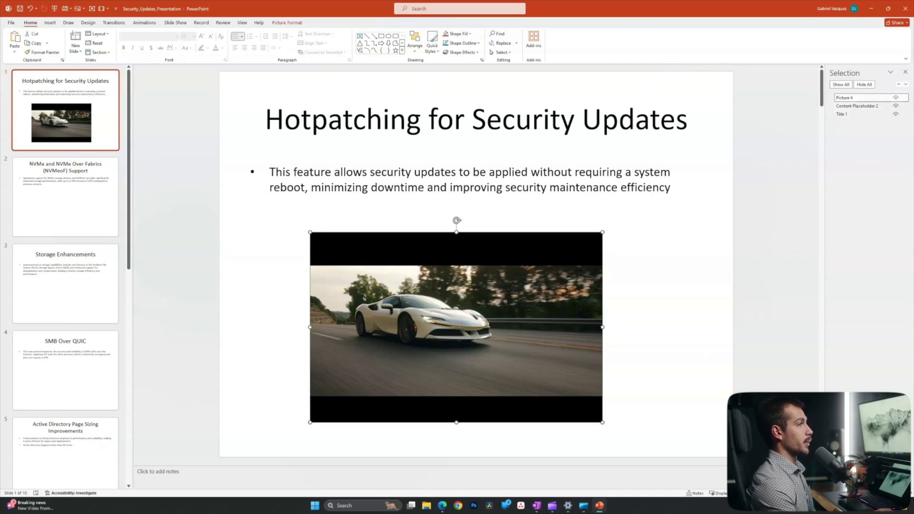
pyautogui.click(895, 98)
pyautogui.click(895, 97)
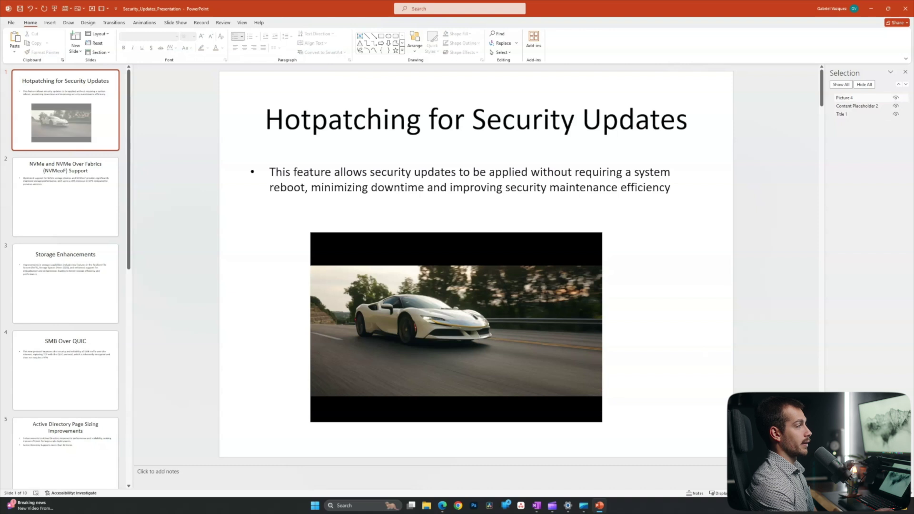
pyautogui.click(857, 98)
pyautogui.click(896, 98)
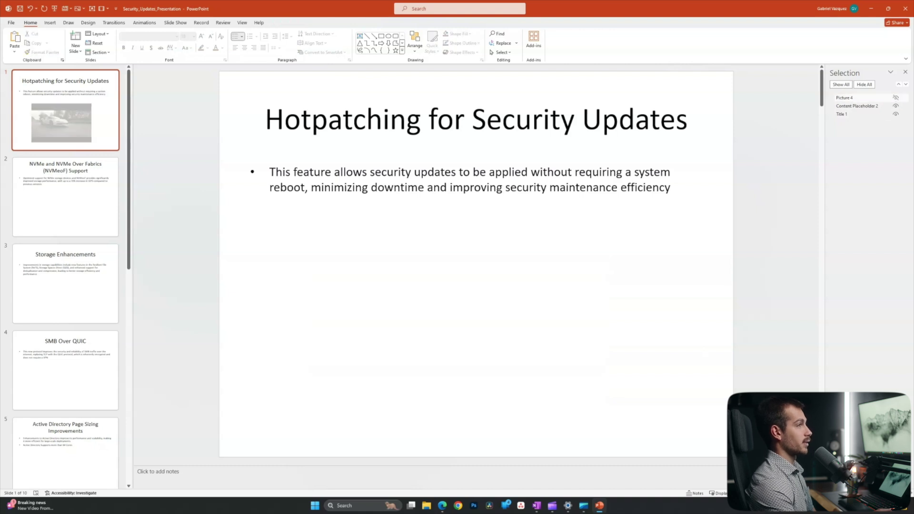
pyautogui.click(896, 98)
# Step: Move the car picture below the content placeholder in the object order and rename it ferarri
pyautogui.moveTo(858, 98); pyautogui.dragTo(836, 107)
pyautogui.click(857, 106)
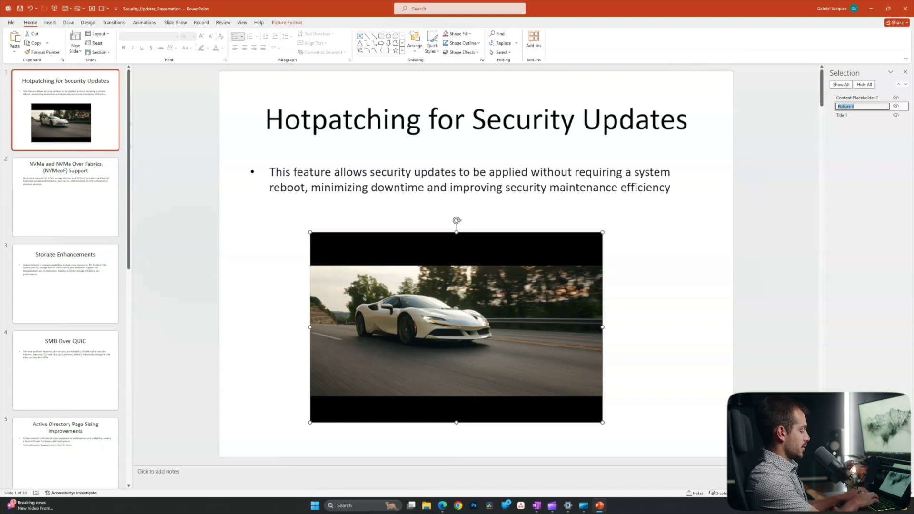
pyautogui.write('ferarri')
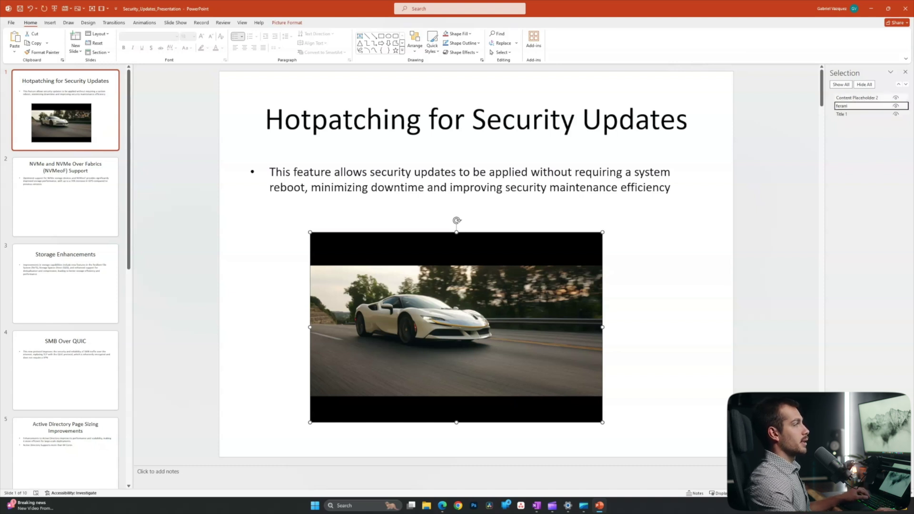
# Step: Rename the slide's title object as Main Title and the content placeholder as Body Text
pyautogui.press('Tab')
pyautogui.write('Main Ti')
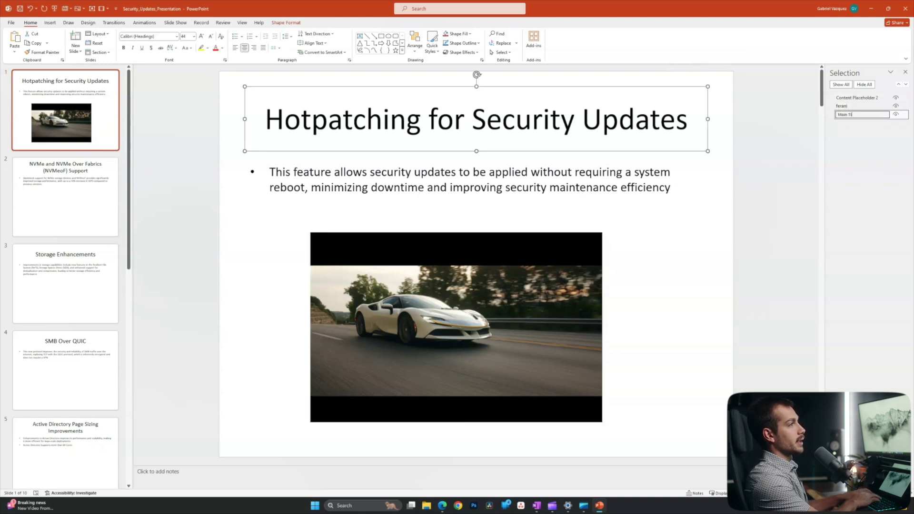
pyautogui.write('tle')
pyautogui.press('Tab')
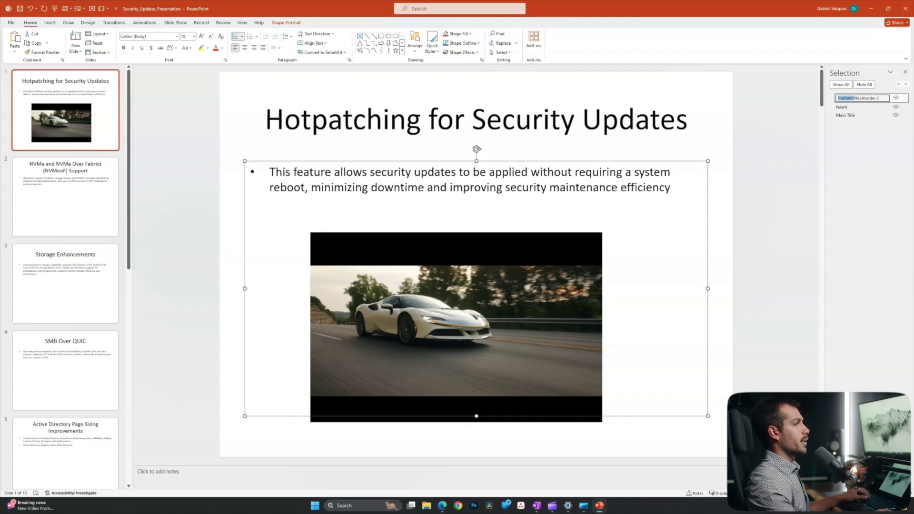
pyautogui.write('Body Text')
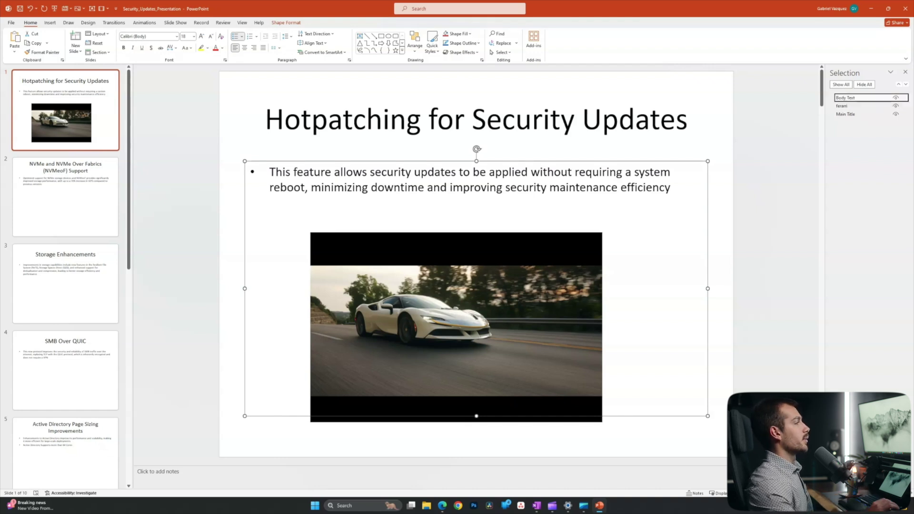
# Step: Cycle the selection through the slide's objects, ending on the car picture
pyautogui.press('Tab')
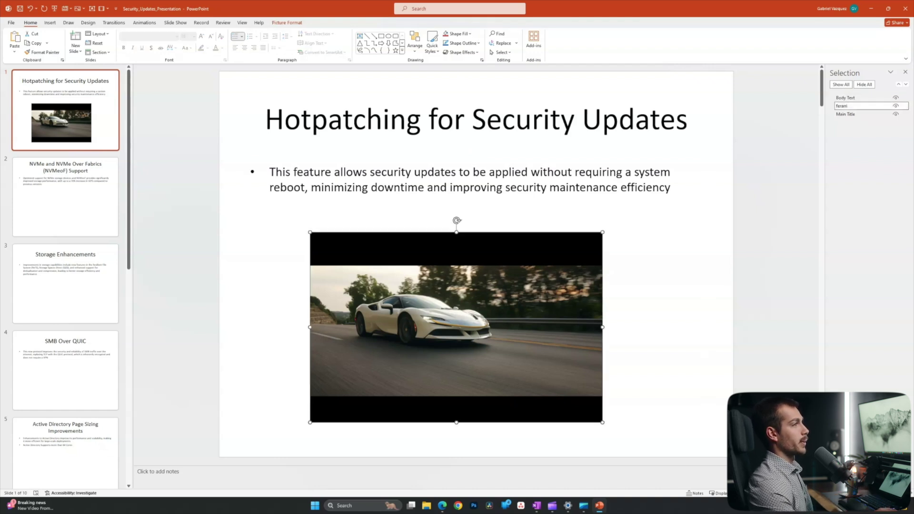
pyautogui.press('Tab')
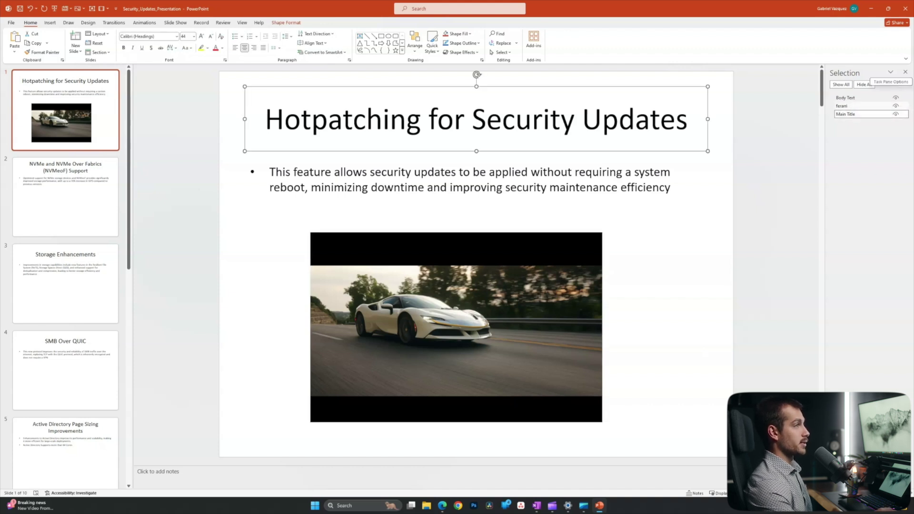
pyautogui.hotkey('shift', 'Tab')
pyautogui.hotkey('shift', 'Tab')
pyautogui.press('Tab')
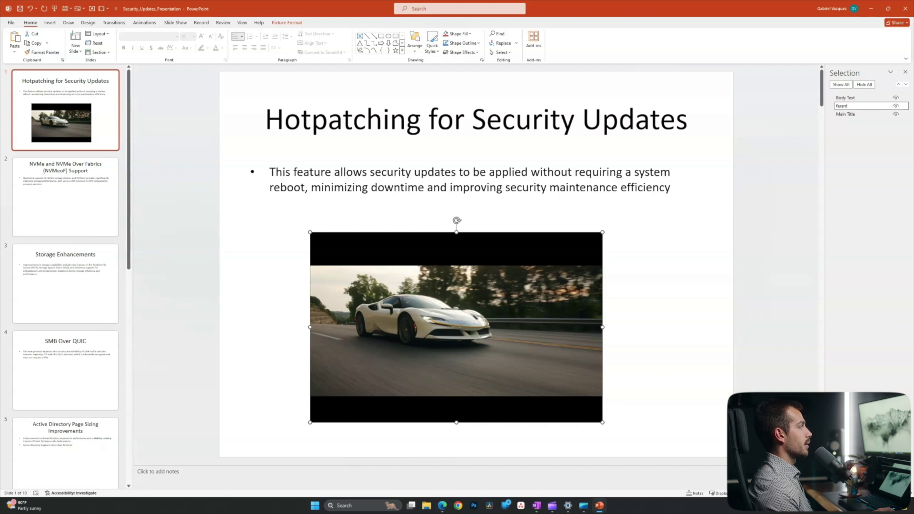
# Step: Start background removal on the car picture and mark the trees and guardrail around the car as areas to remove
pyautogui.click(286, 23)
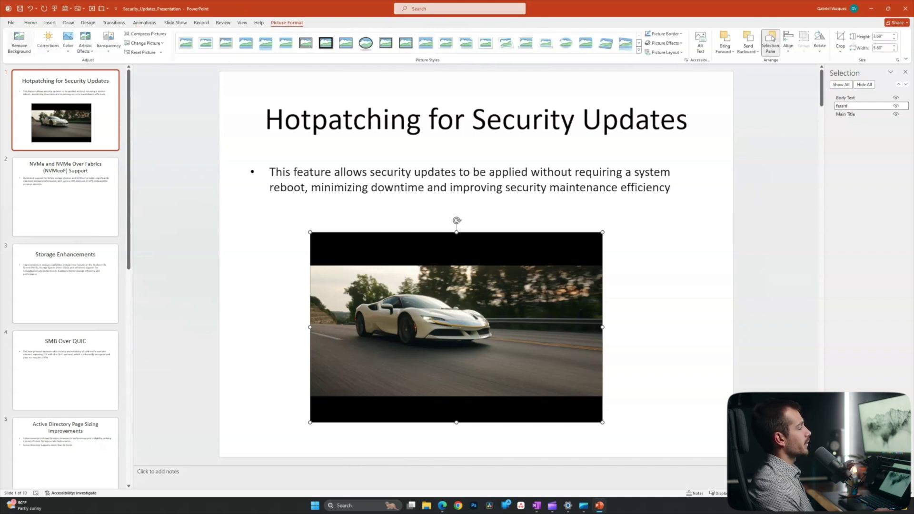
pyautogui.click(19, 42)
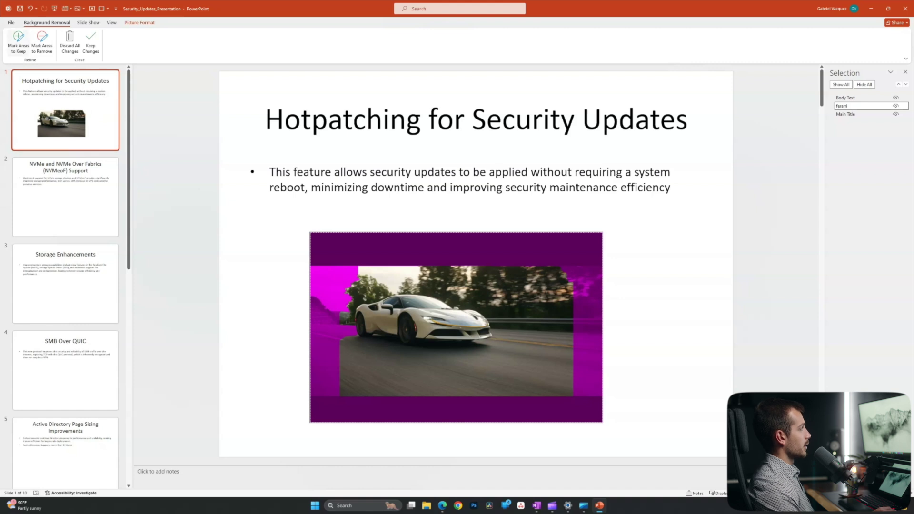
pyautogui.click(42, 40)
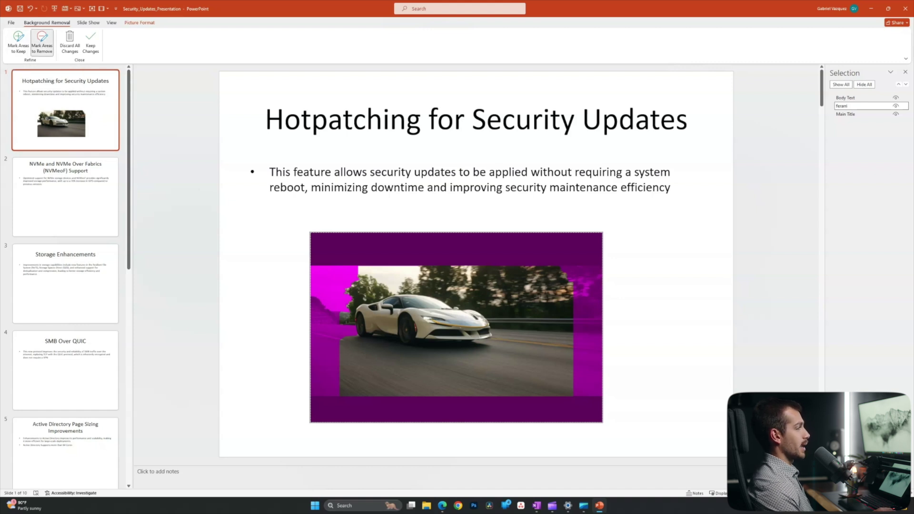
pyautogui.moveTo(466, 277); pyautogui.dragTo(489, 285)
pyautogui.moveTo(385, 287); pyautogui.dragTo(374, 296)
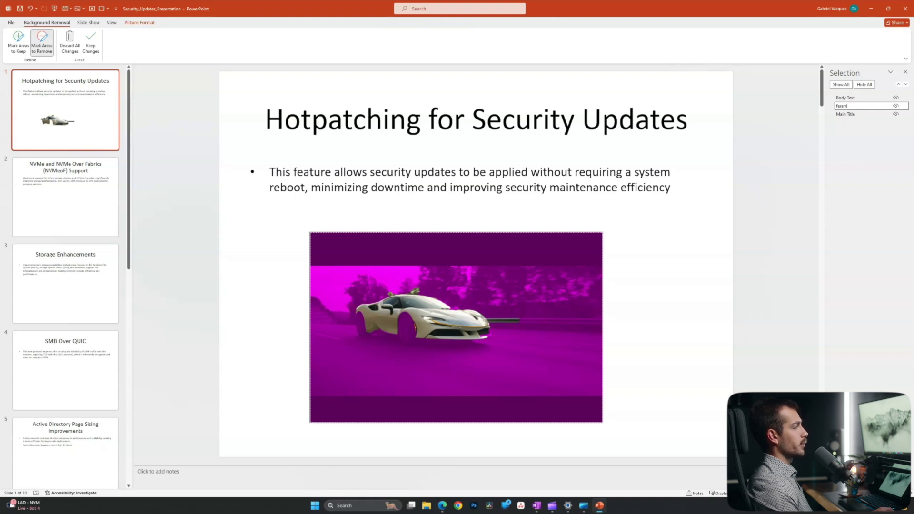
pyautogui.hotkey('ctrl', 'z')
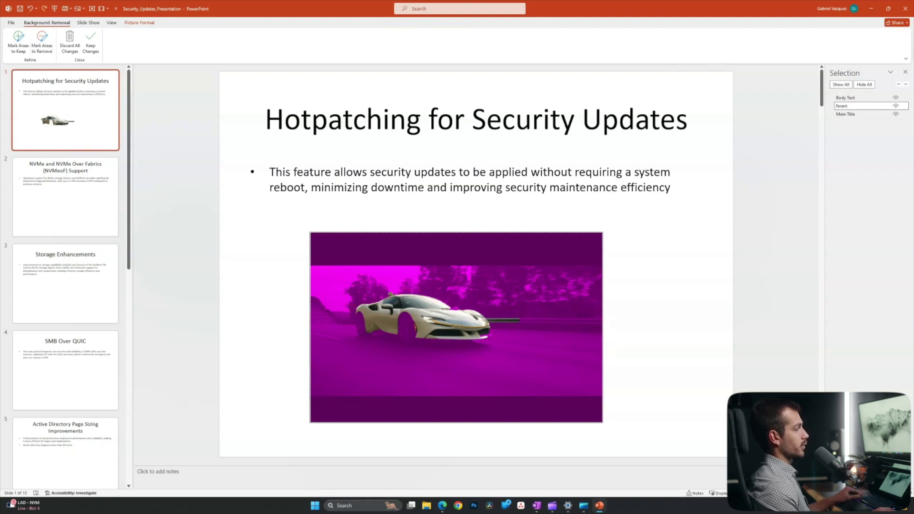
pyautogui.click(42, 42)
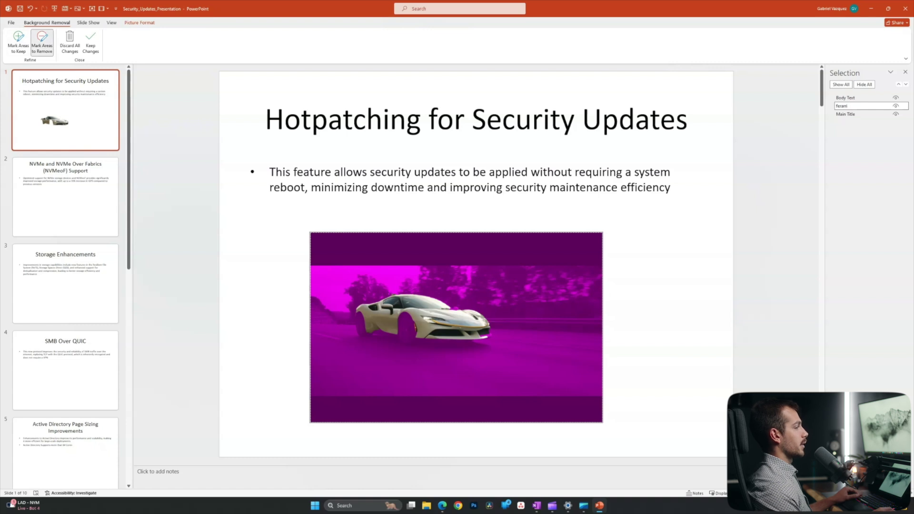
# Step: Mark the car's front wheel as an area to keep in the background removal
pyautogui.click(19, 42)
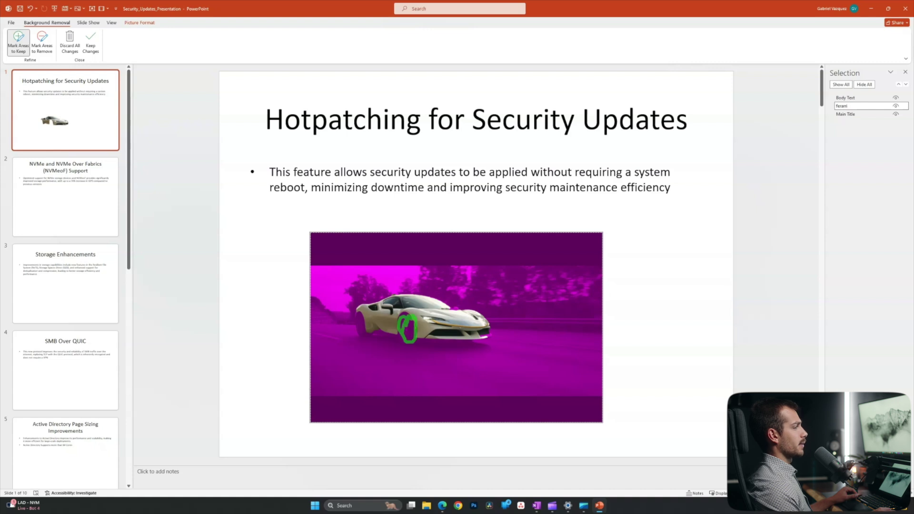
pyautogui.moveTo(406, 325); pyautogui.dragTo(410, 339)
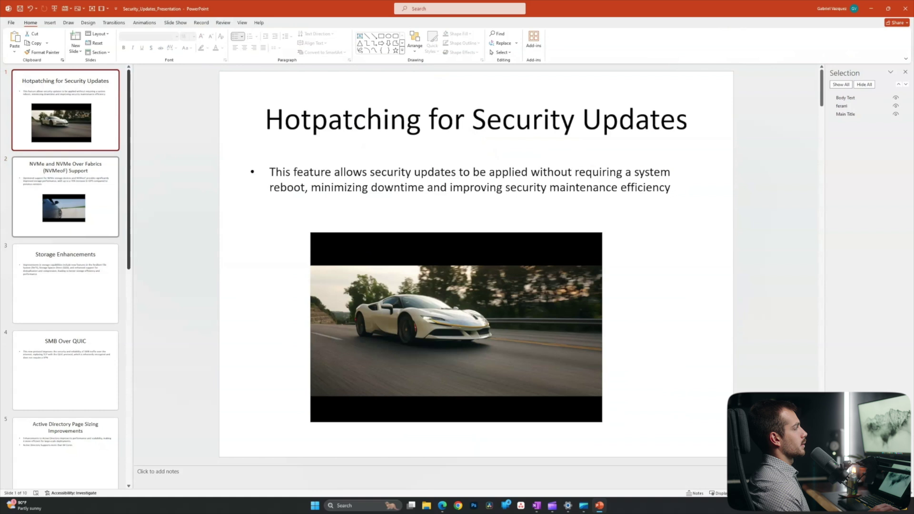
# Step: Apply the Morph transition to the Hotpatching for Security Updates slide and the NVMe and NVMe Over Fabrics slide
pyautogui.click(113, 23)
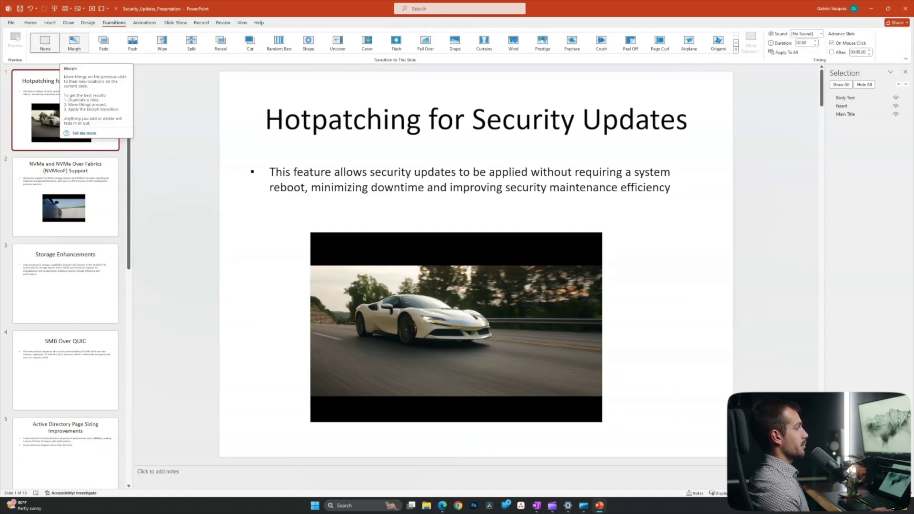
pyautogui.click(74, 42)
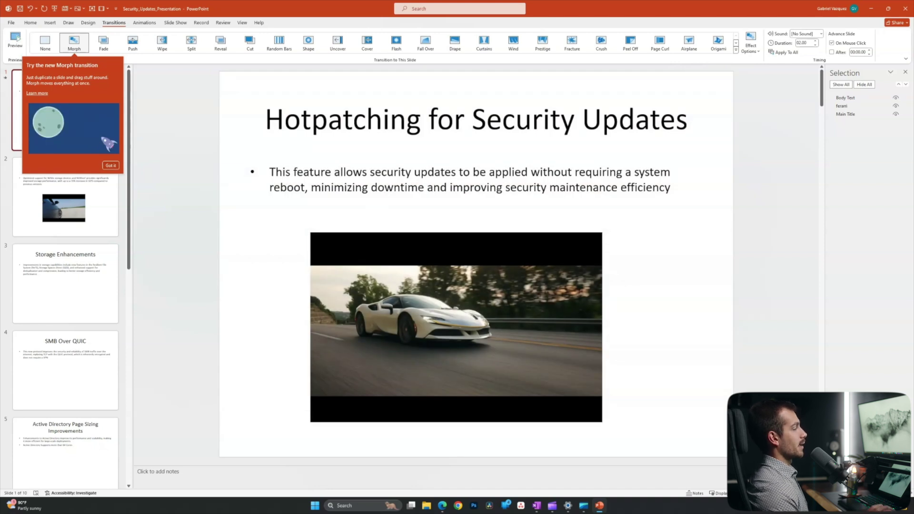
pyautogui.click(111, 166)
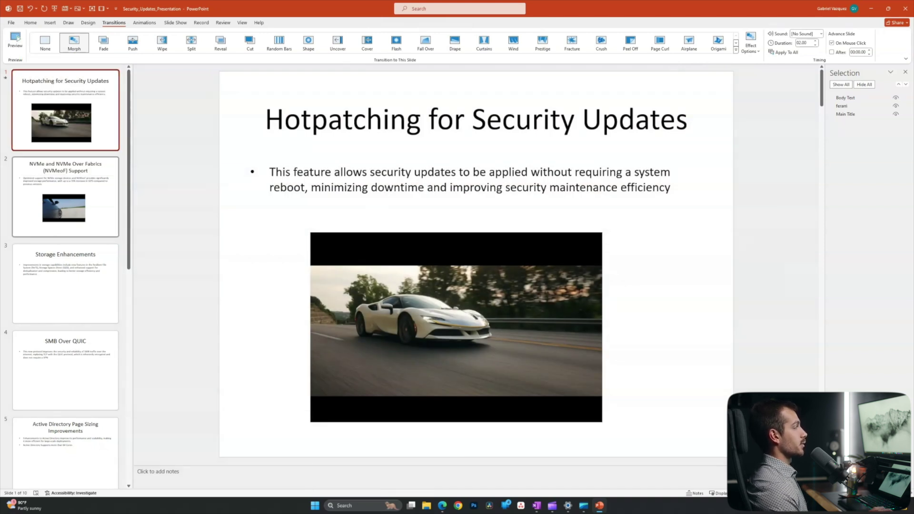
pyautogui.click(66, 175)
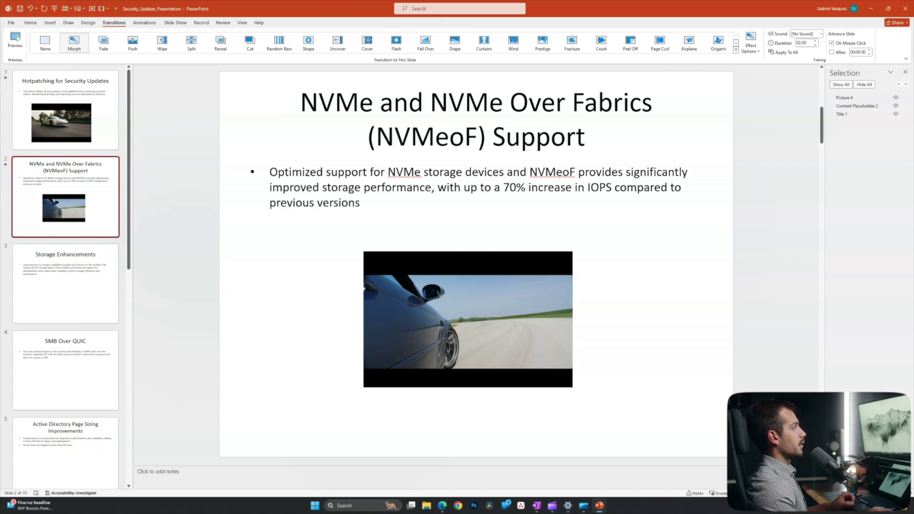
pyautogui.click(73, 43)
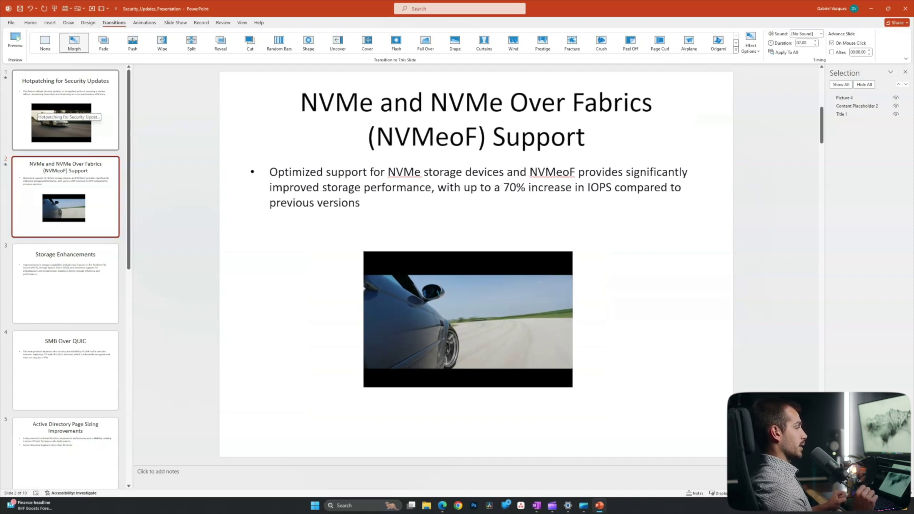
# Step: Insert a Summary Zoom containing only the NVMe and NVMe Over Fabrics (NVMeoF) Support slide
pyautogui.click(50, 22)
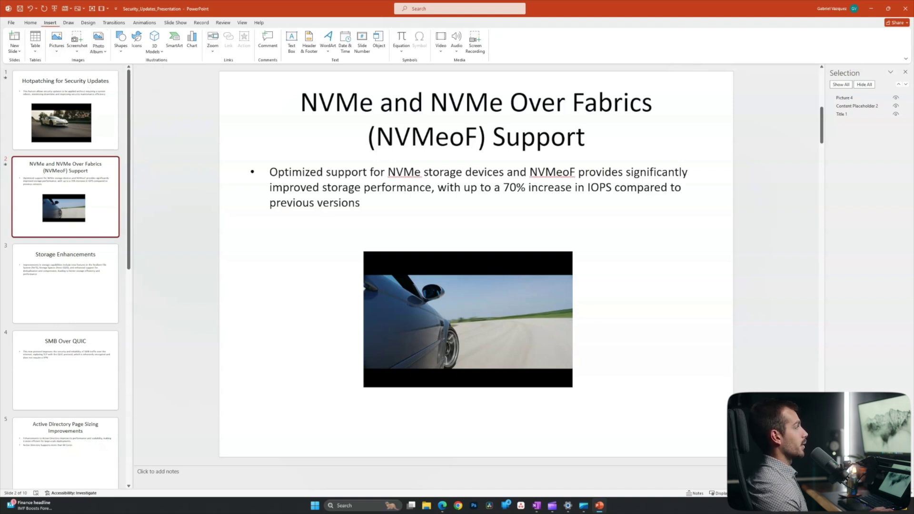
pyautogui.click(213, 41)
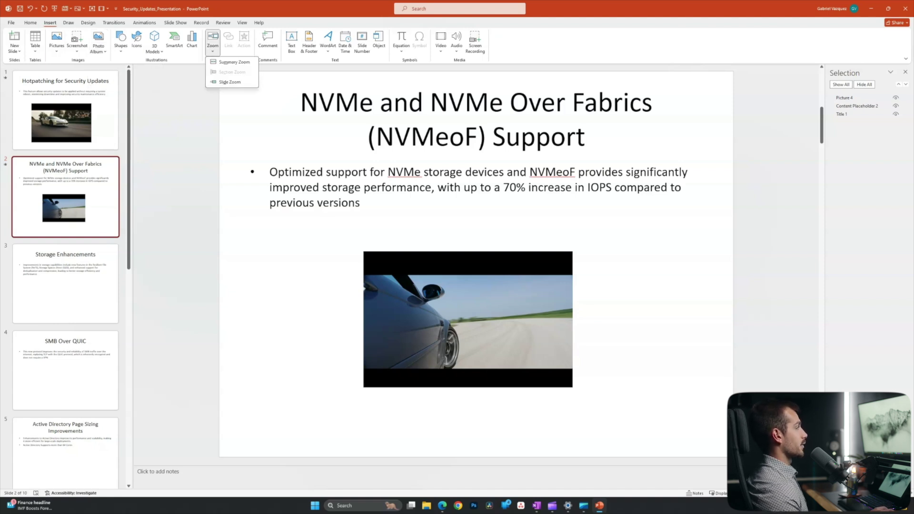
pyautogui.click(39, 161)
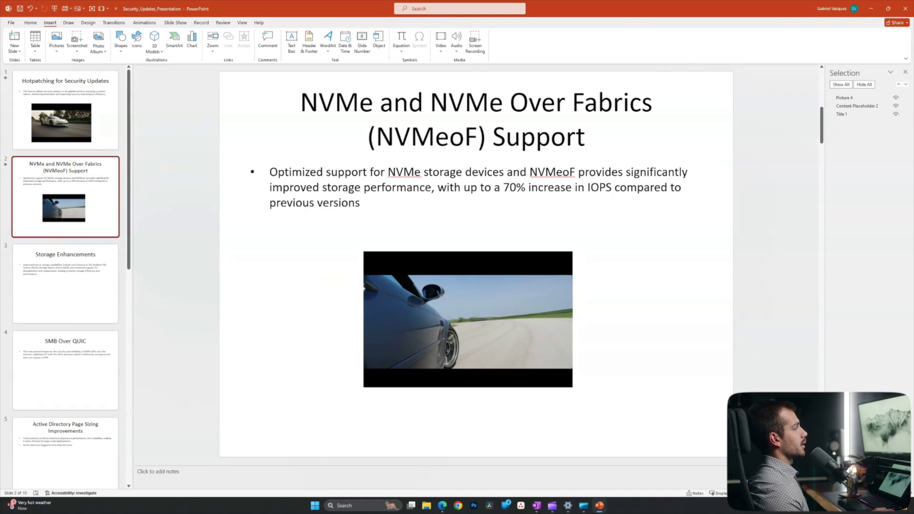
pyautogui.click(213, 41)
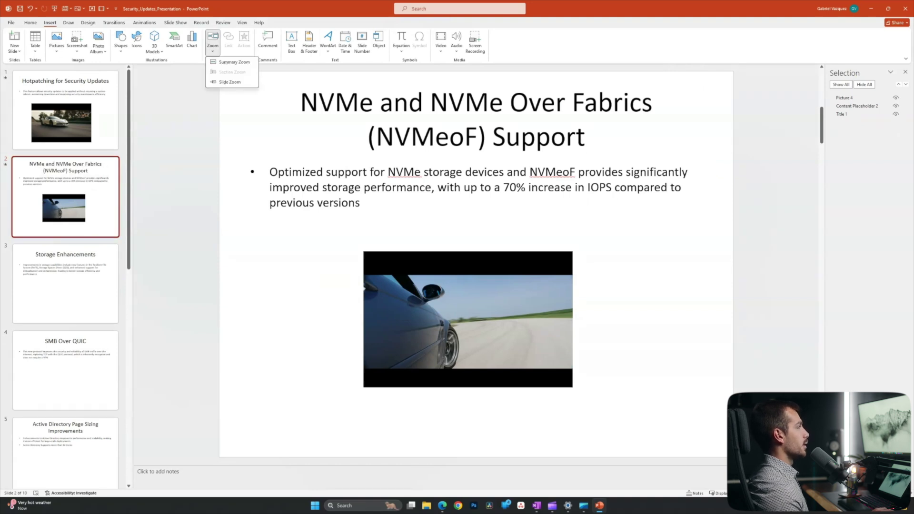
pyautogui.click(228, 63)
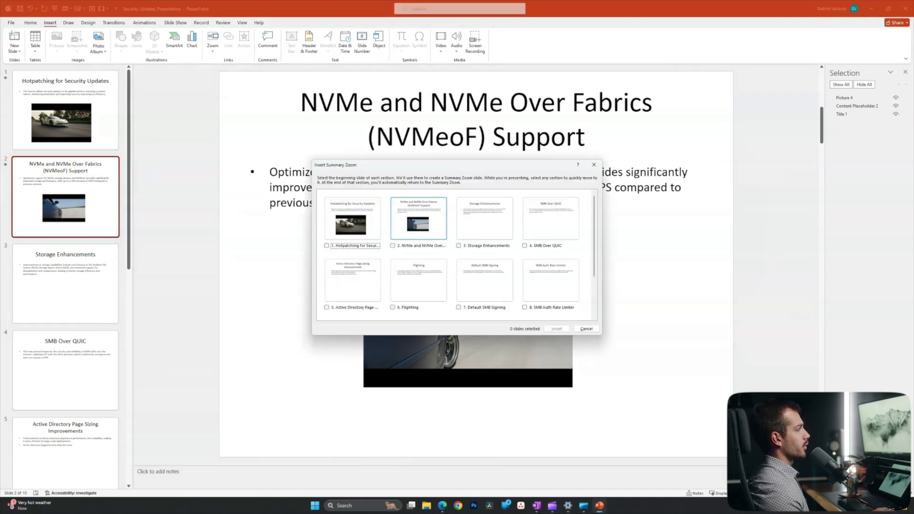
pyautogui.click(419, 219)
pyautogui.click(557, 329)
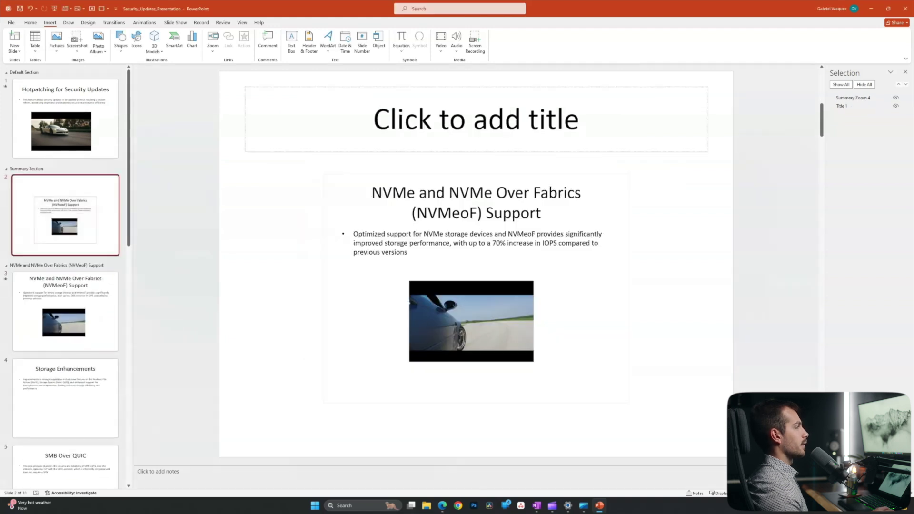
# Step: Title the summary zoom slide Storage and deselect the title
pyautogui.click(477, 125)
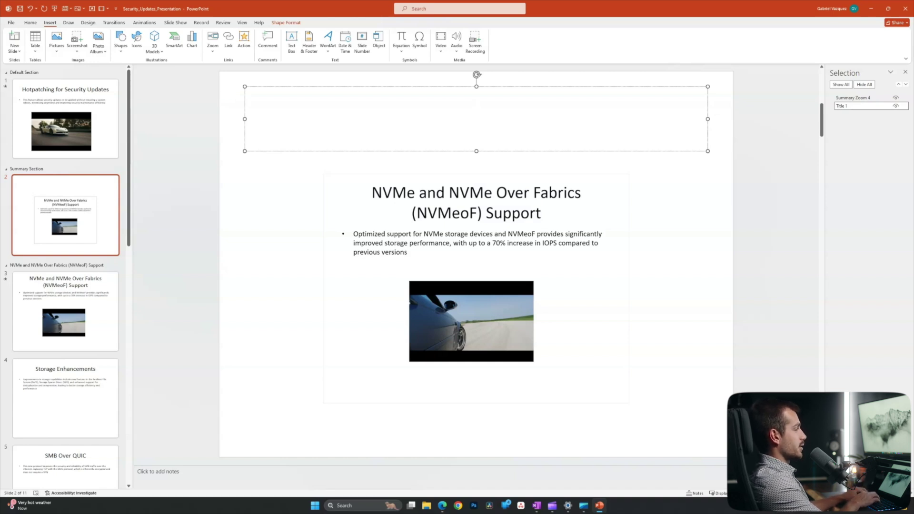
pyautogui.write('Storage')
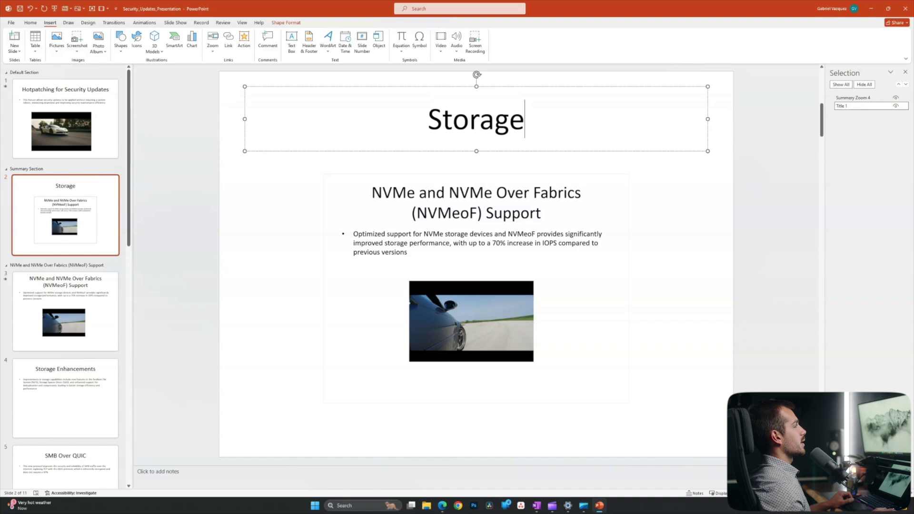
pyautogui.press('Escape')
pyautogui.press('Escape')
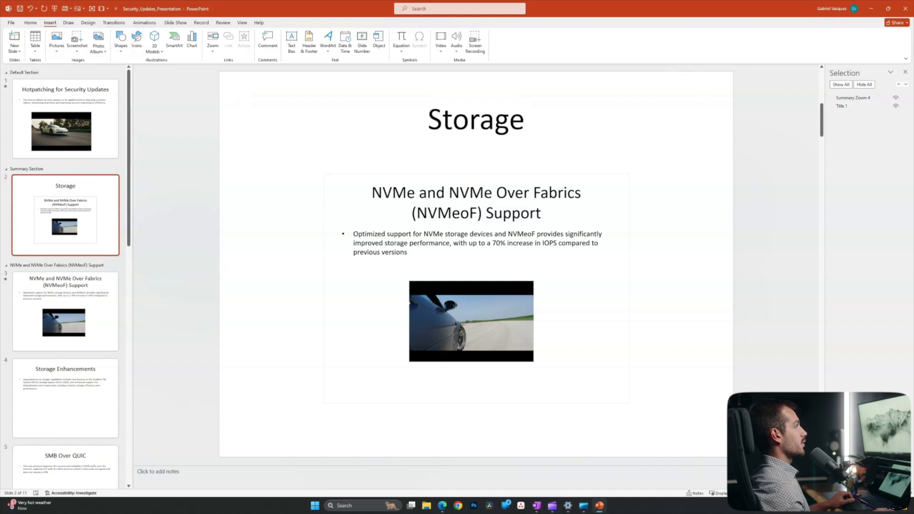
# Step: Start the slide show from the beginning and advance to the Storage summary slide
pyautogui.click(144, 22)
pyautogui.hotkey('alt', 's')
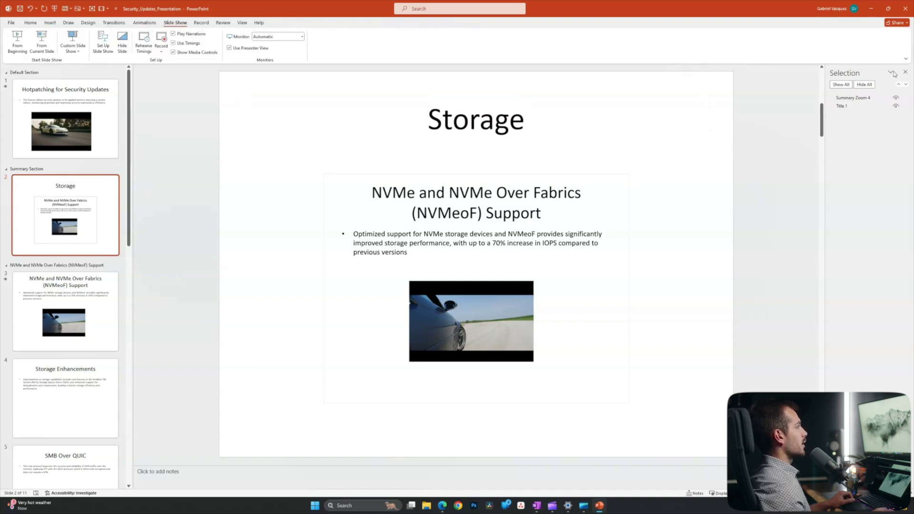
pyautogui.press('b')
pyautogui.press('Right')
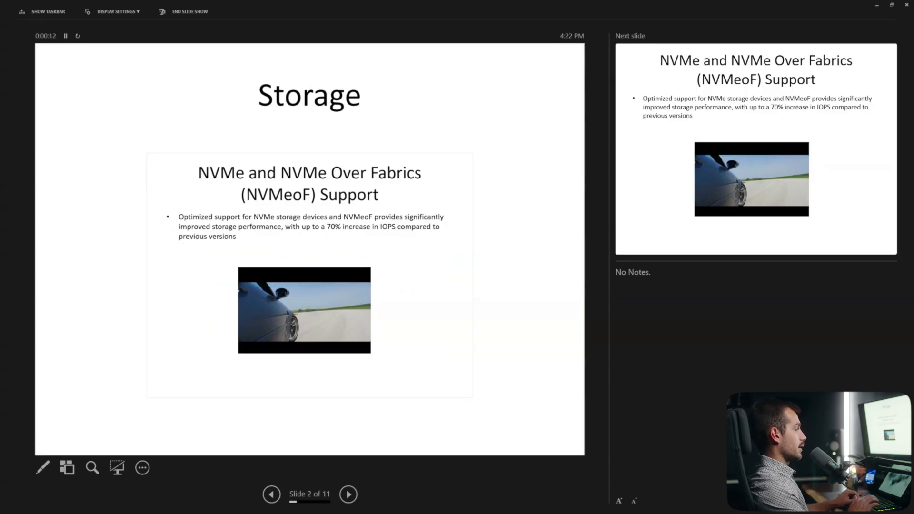
# Step: Play through the slides after the Storage summary, stepping back and forth, until the show returns to the summary zoom
pyautogui.press('Right')
pyautogui.press('Right')
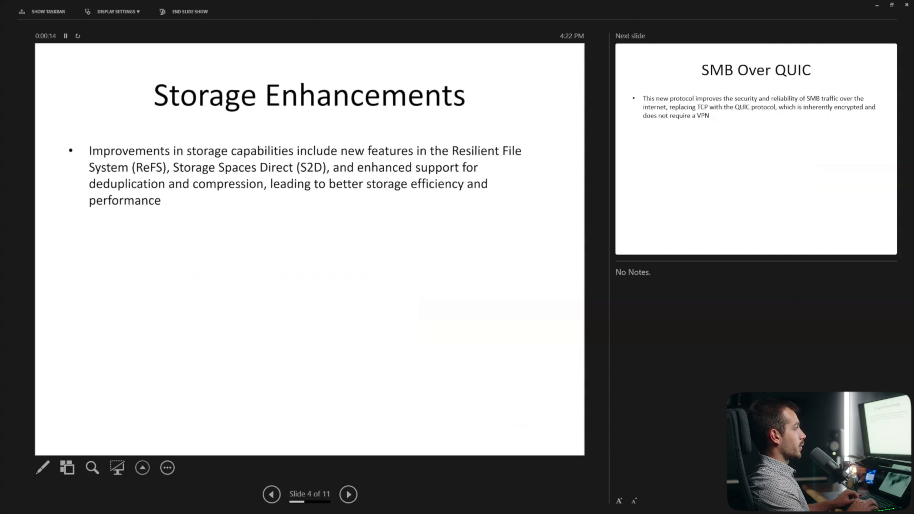
pyautogui.press('Left')
pyautogui.press('Right')
pyautogui.press('Right')
pyautogui.press('Right')
pyautogui.press('Left')
pyautogui.press('Left')
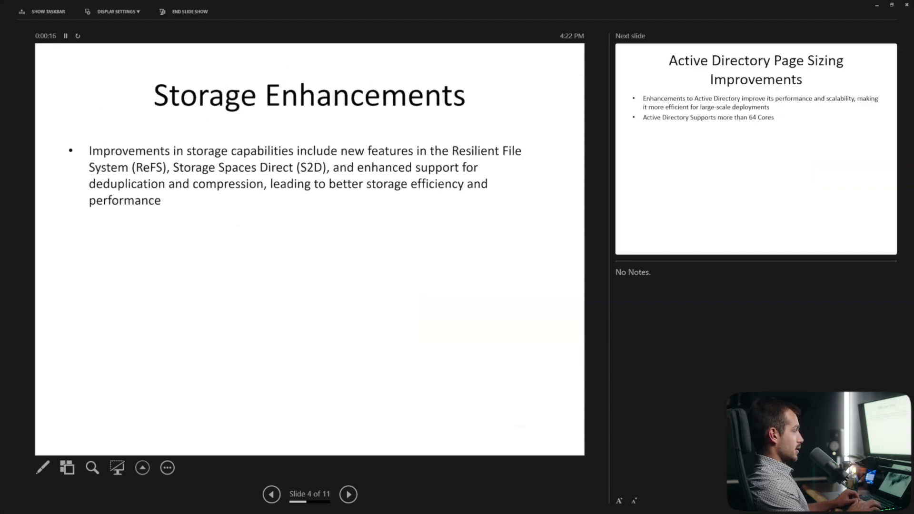
pyautogui.press('Right')
pyautogui.press('Right')
pyautogui.press('Right')
pyautogui.press('Right')
pyautogui.press('Right')
pyautogui.press('Right')
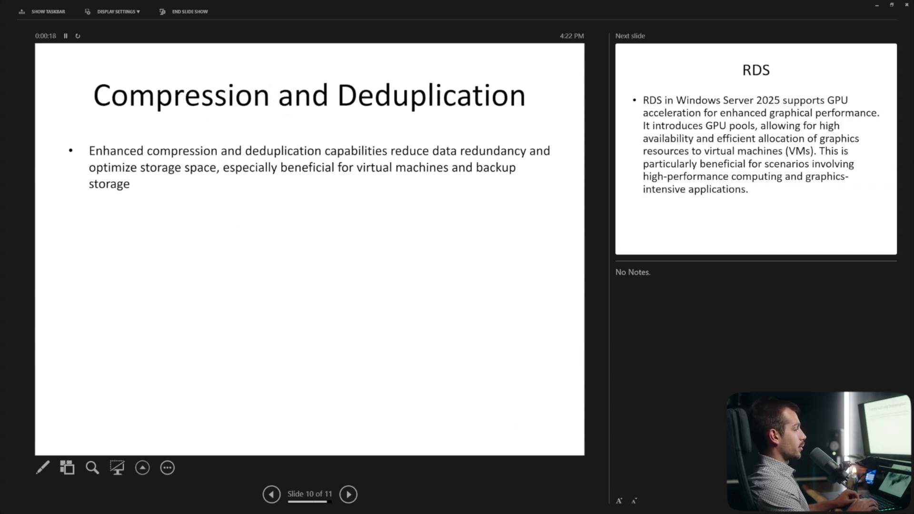
pyautogui.press('Right')
pyautogui.press('Right')
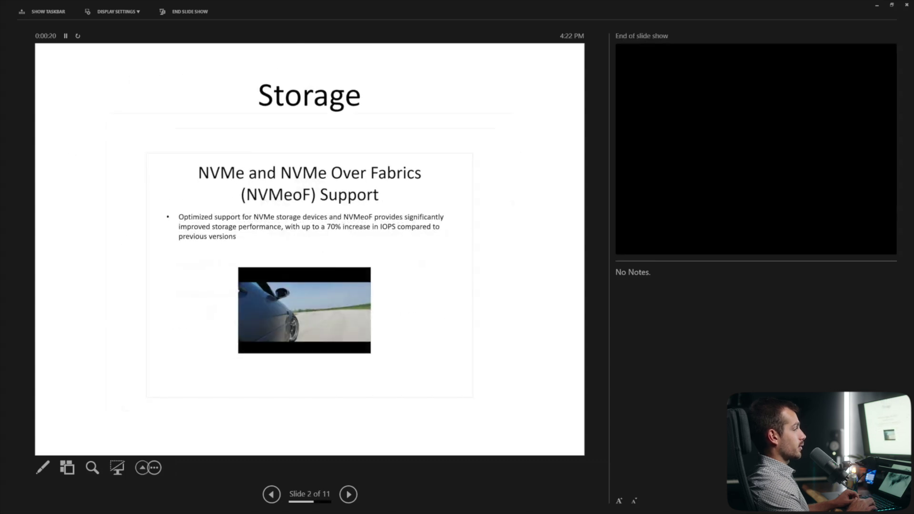